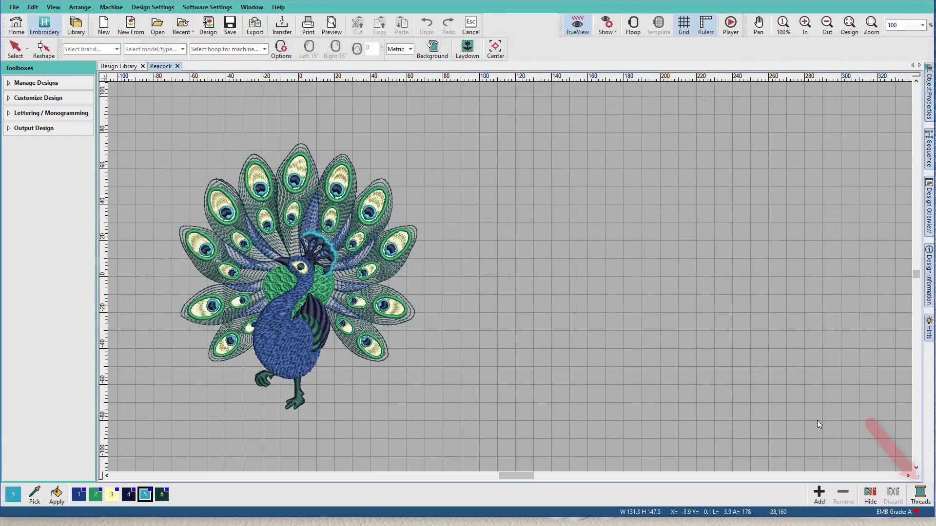
- Show Peacock.EMB's thread colours and scroll its 12-stop table to reveal each stop's code and Madeira name
click(920, 493)
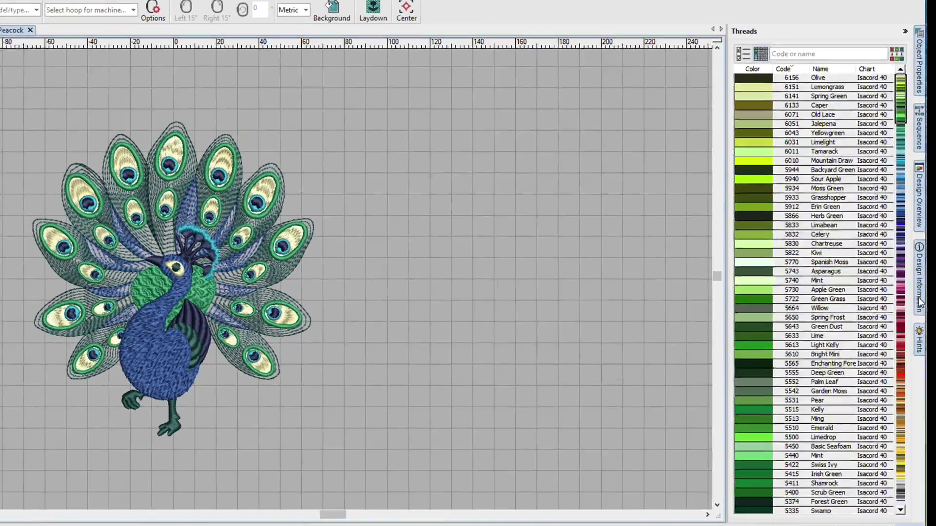
click(929, 292)
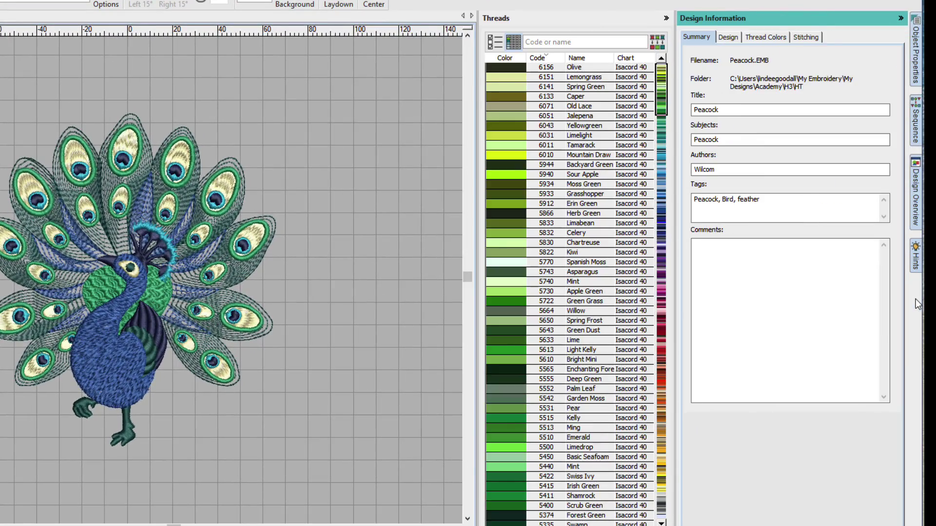
click(772, 37)
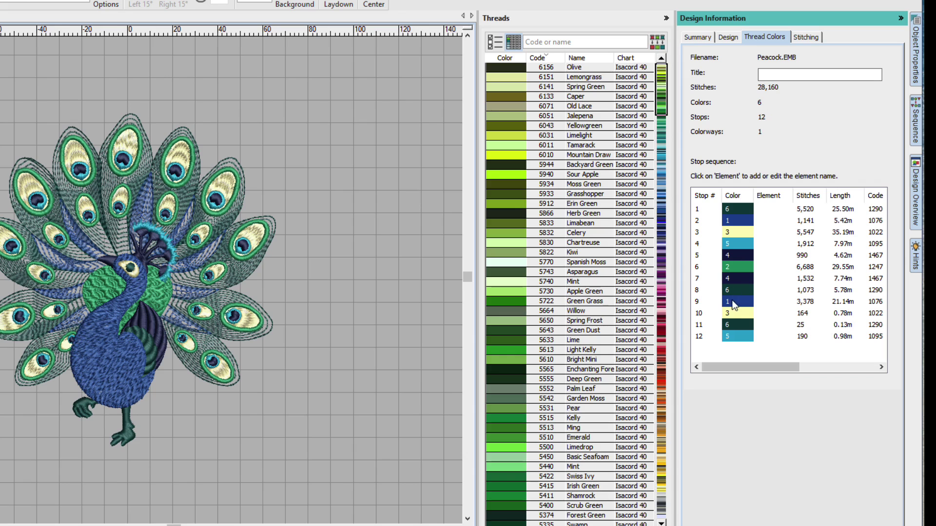
drag(754, 367, 833, 355)
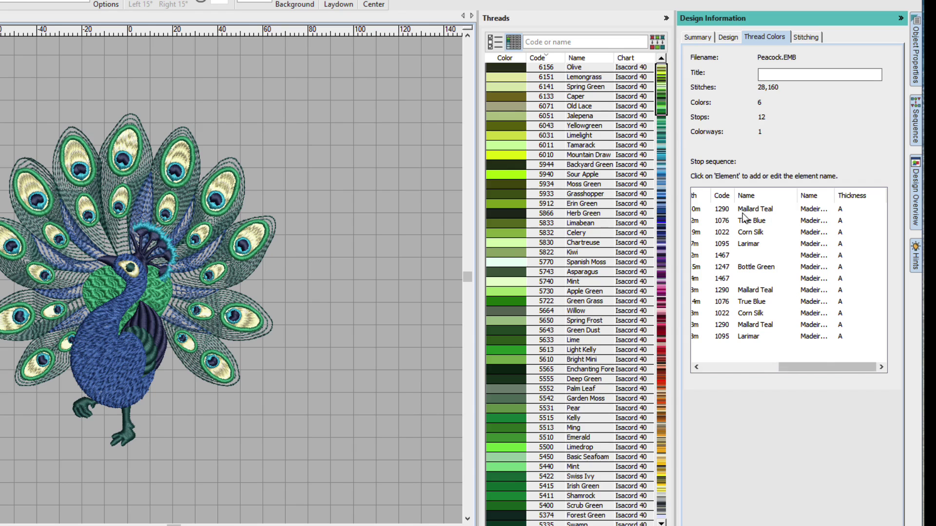
drag(827, 363, 788, 368)
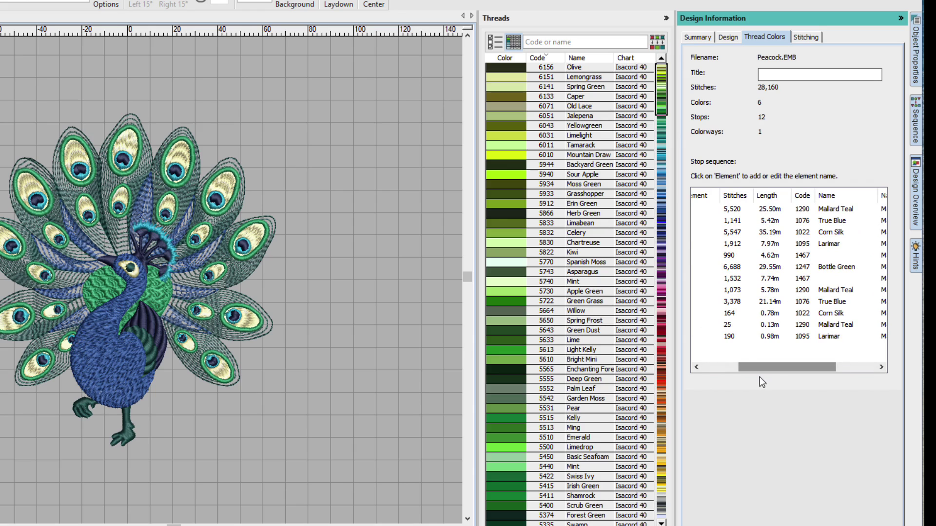
- Close the design information and show the Sequence panel with the peacock's 12 colour stops
click(901, 18)
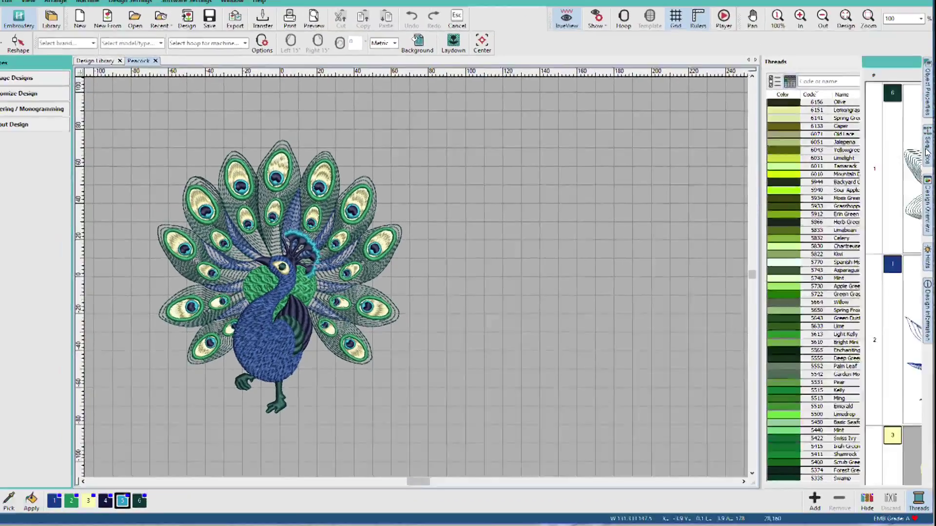
click(915, 128)
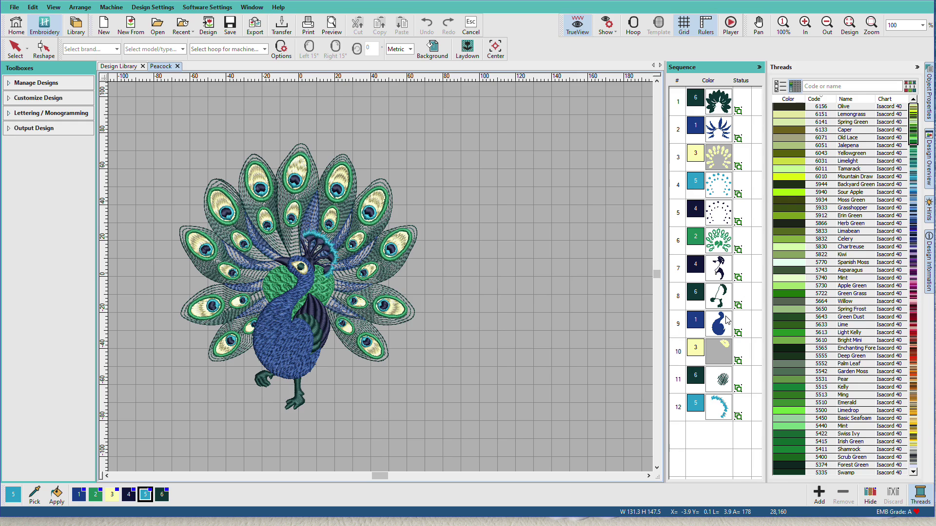
- Pick the feet's colour 6, Mallard Teal, preview its stitches, then make colour 5 current
click(36, 493)
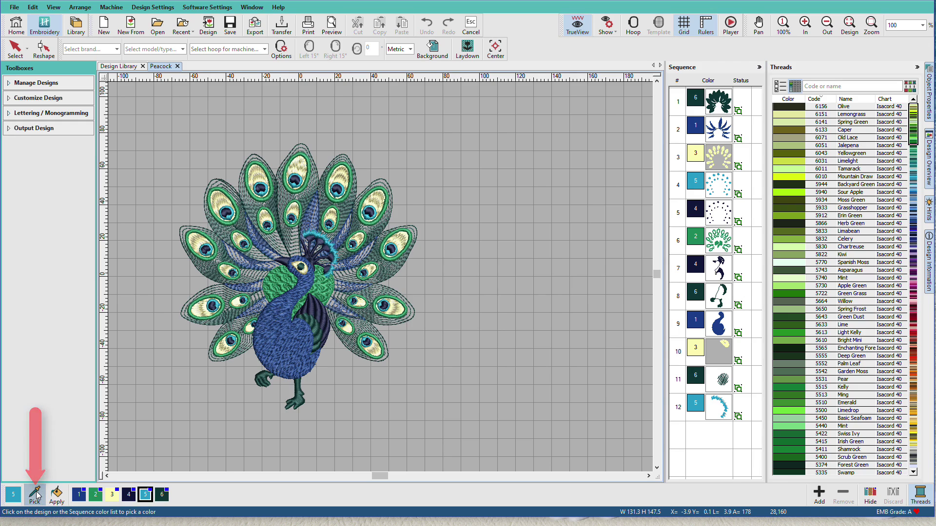
click(298, 399)
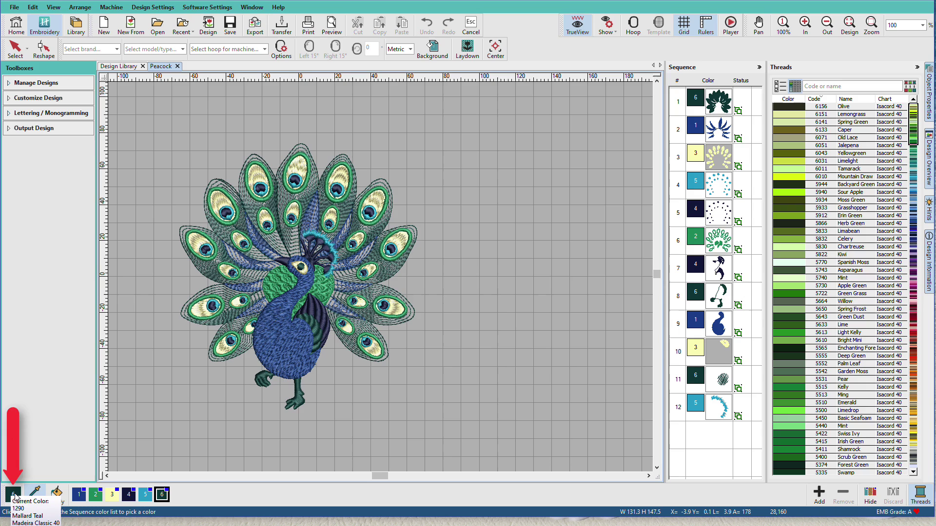
mouse_move(16, 494)
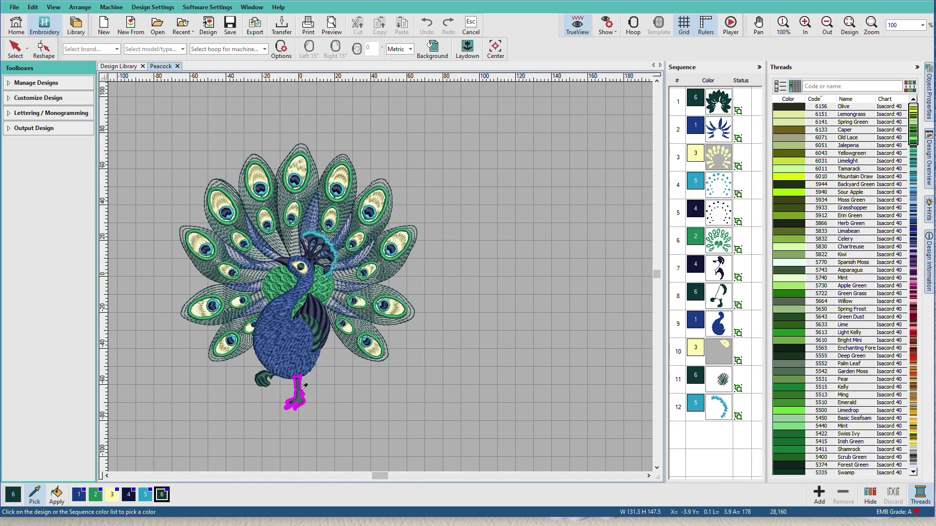
click(163, 495)
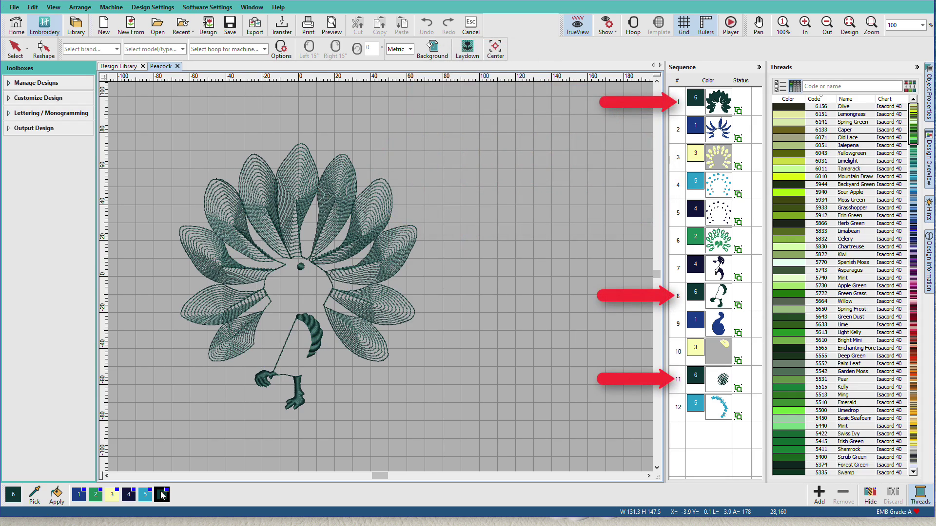
drag(162, 495, 162, 495)
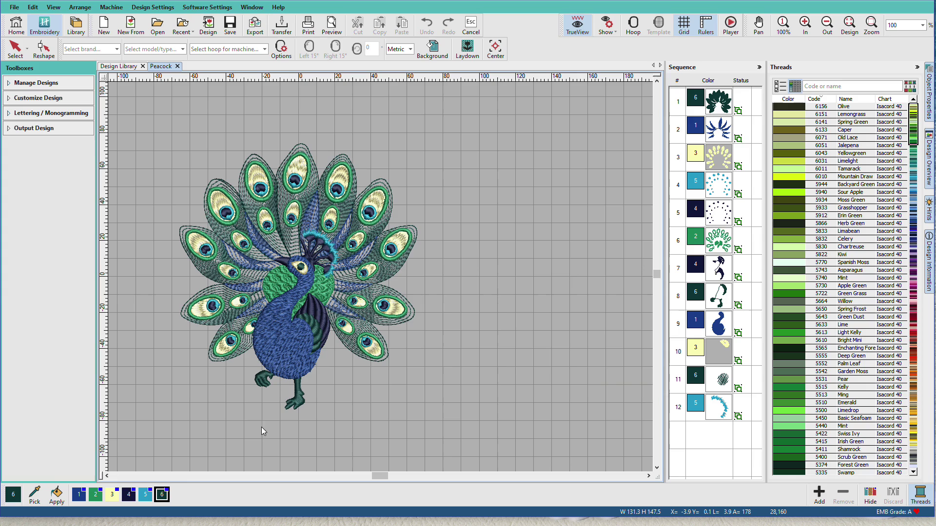
click(34, 494)
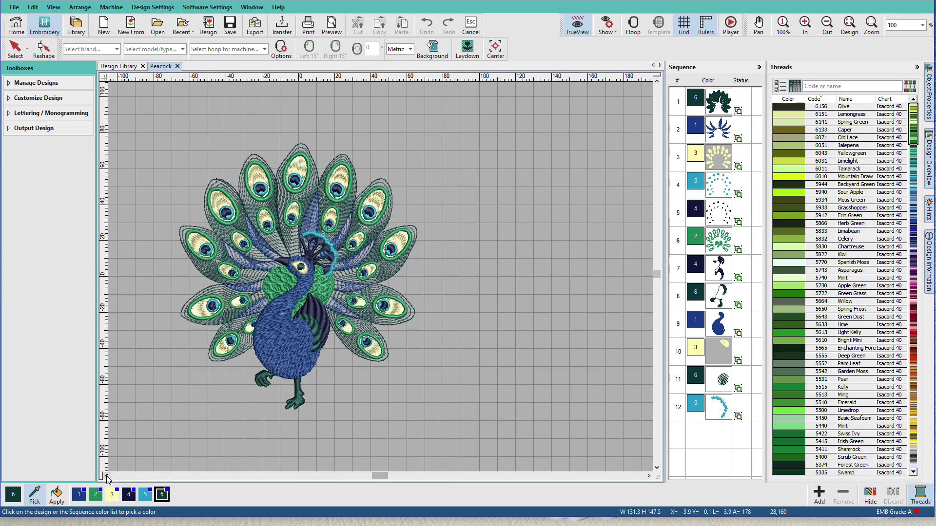
click(146, 495)
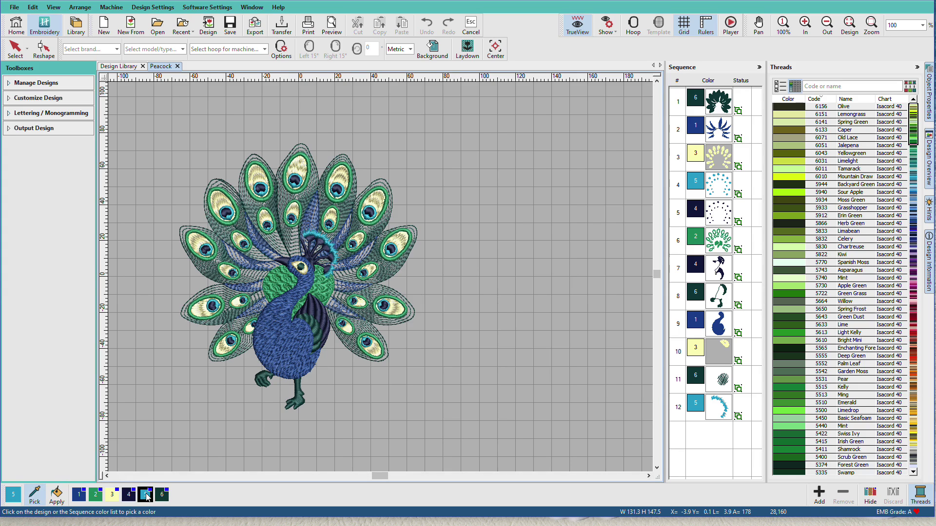
- Apply colour 5 to the legs and outer feather outlines, then undo the outline recolour
click(56, 495)
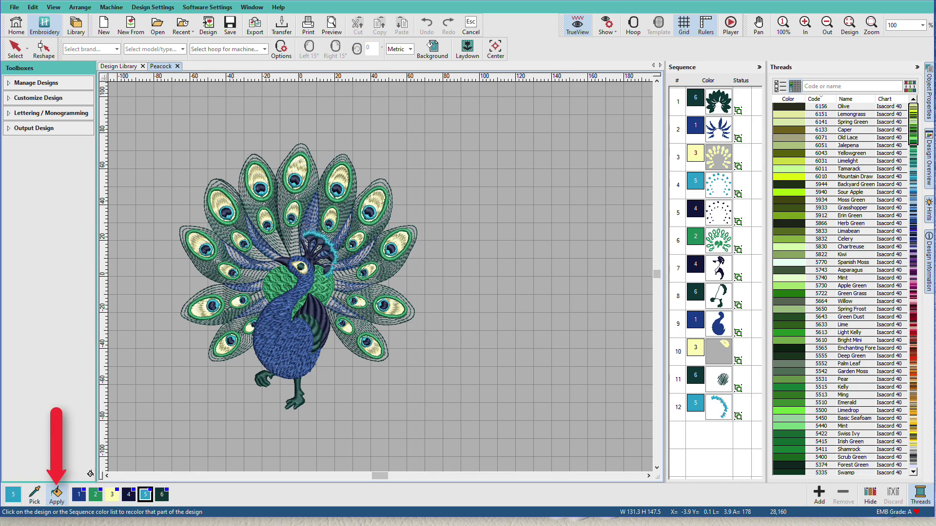
click(297, 400)
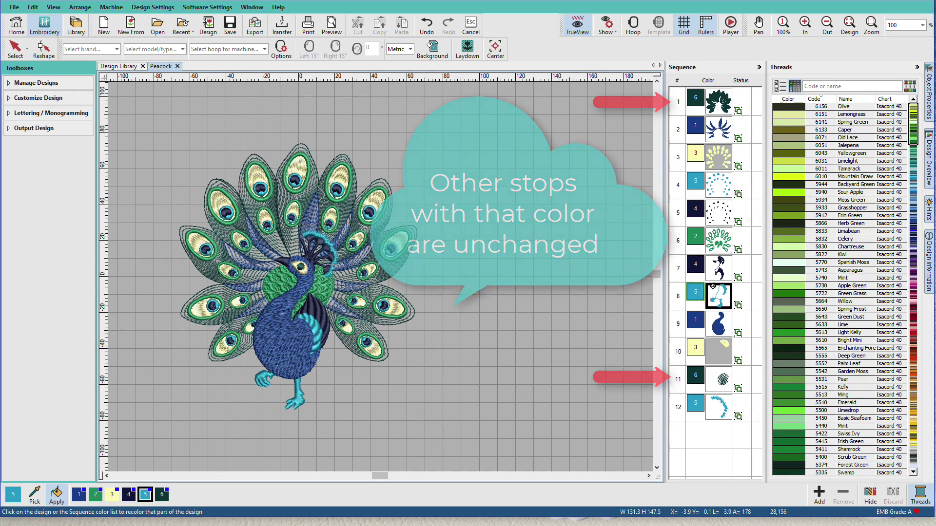
click(709, 97)
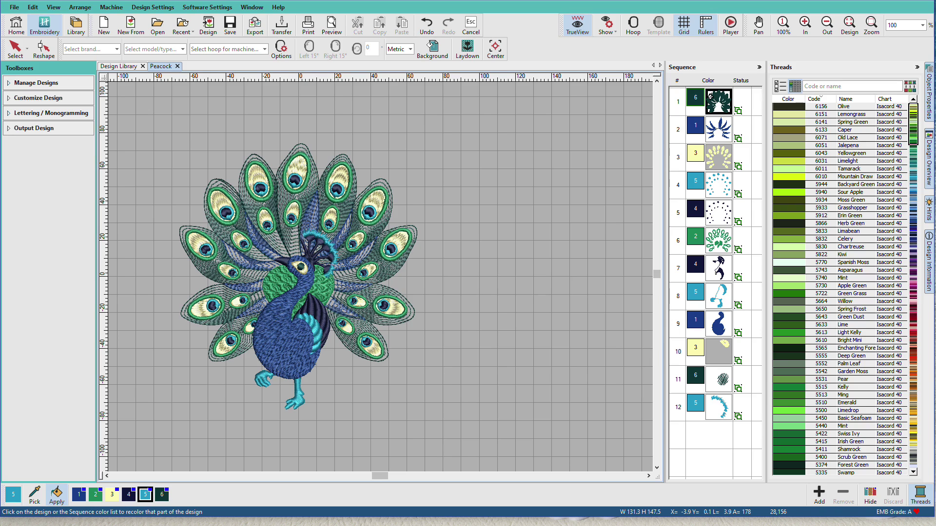
click(711, 96)
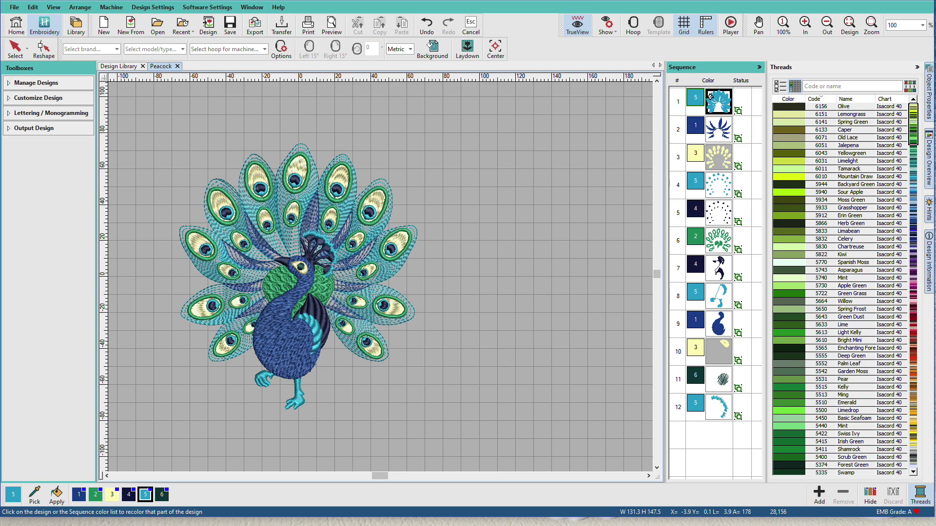
key(ctrl+z)
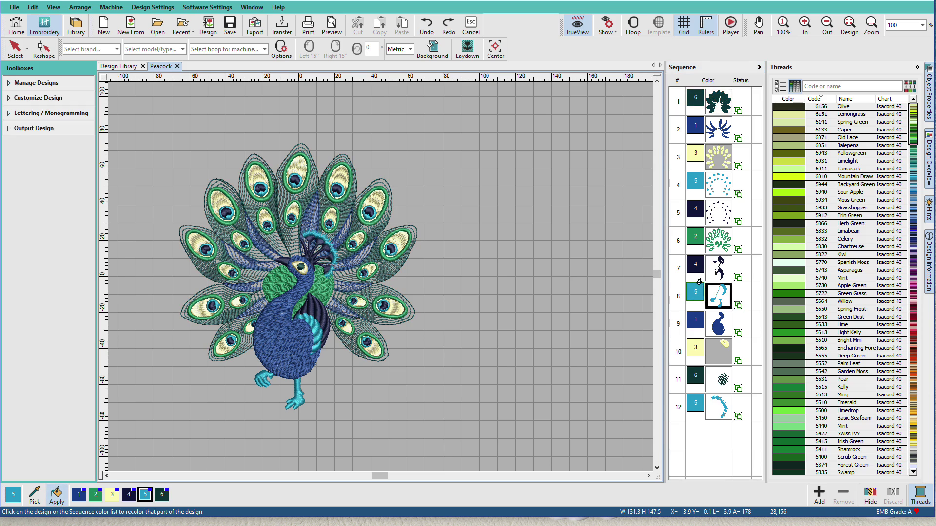
- Recolour sequence stop 10 from cream colour 3 to teal colour 5
click(700, 275)
drag(700, 274, 695, 349)
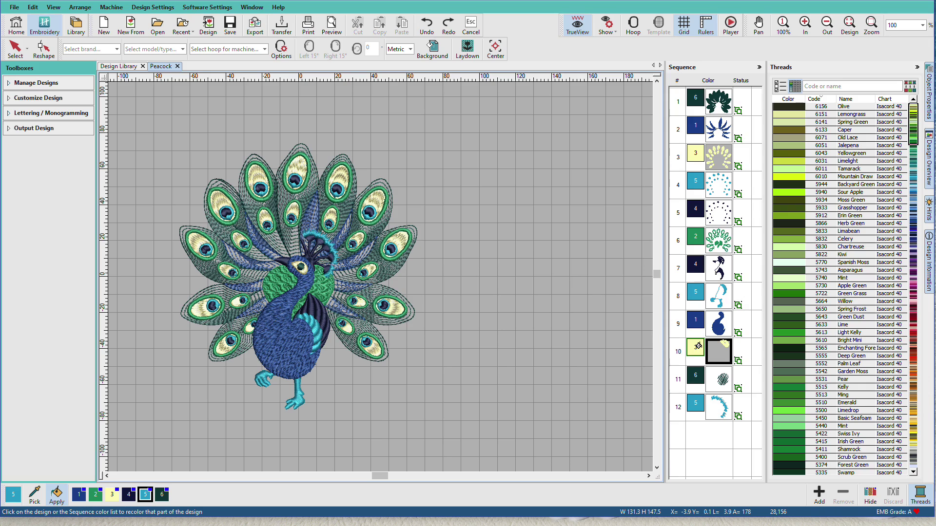
click(698, 345)
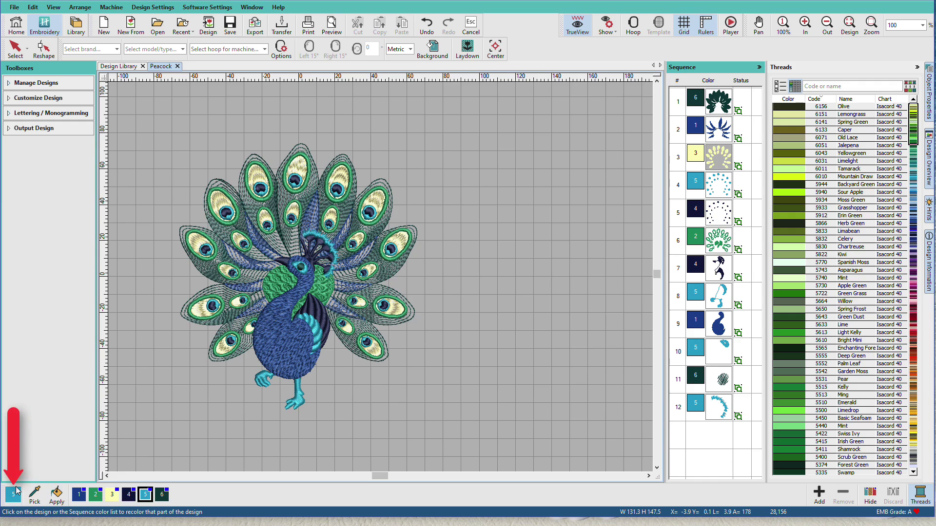
- Undo the stop 10 recolour and add design colours 7, 8 and 9, ending with Smoke 0131
key(ctrl+z)
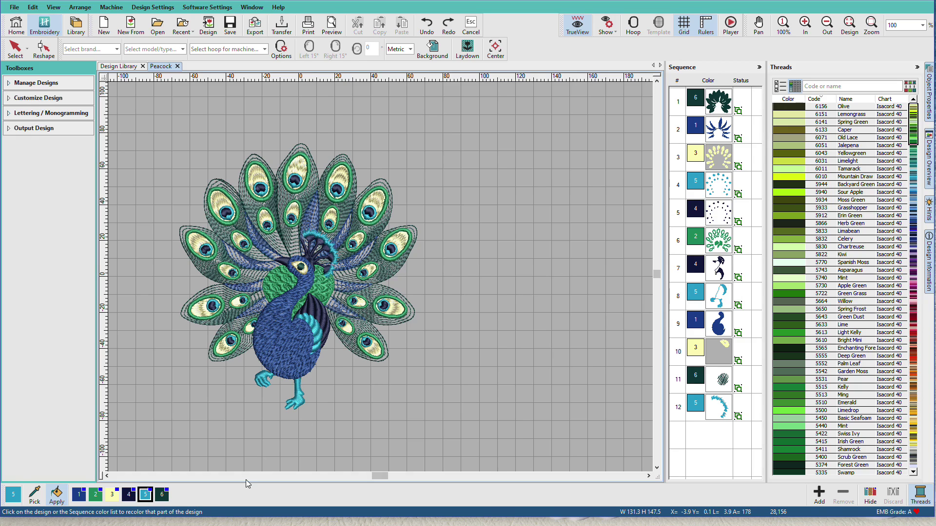
click(823, 495)
click(823, 495)
click(823, 495)
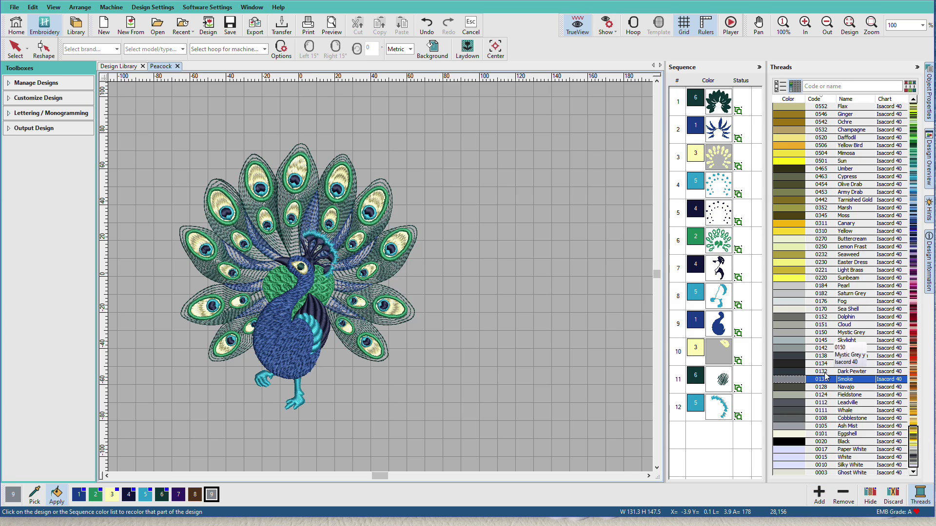
- Replace the Isacord 40 thread chart with Madeira Classic 40 in the Threads list
click(795, 87)
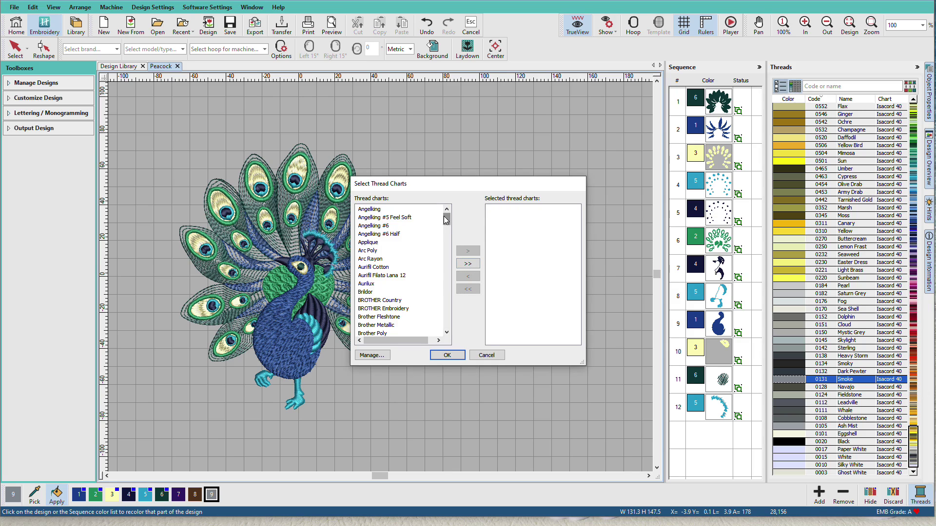
drag(446, 220, 440, 278)
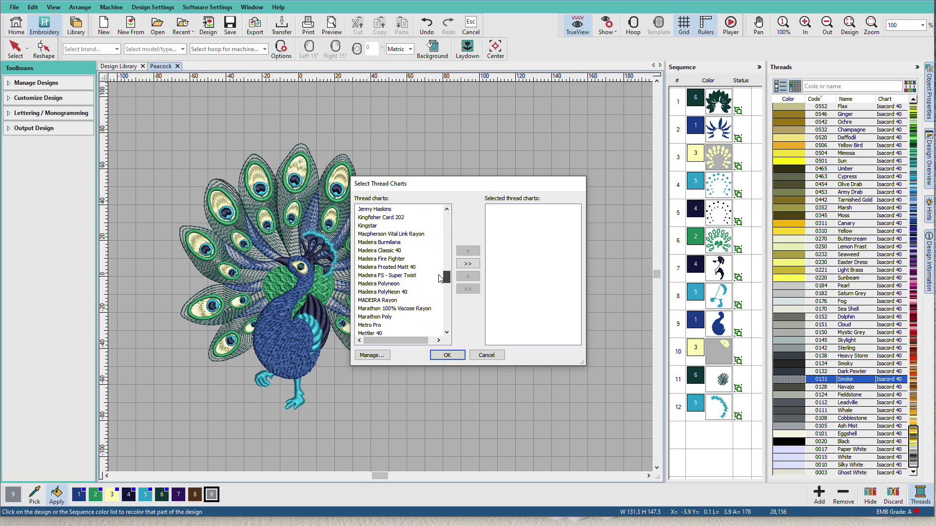
double_click(395, 250)
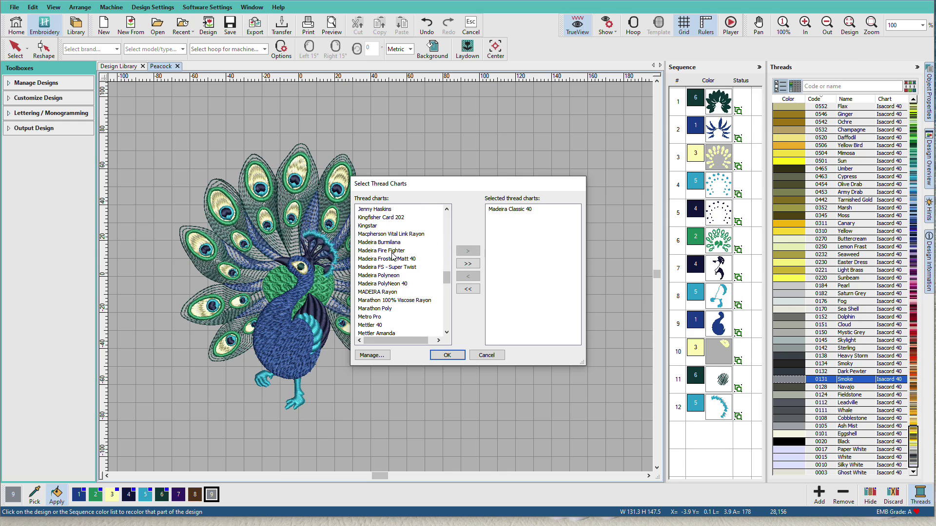
click(451, 360)
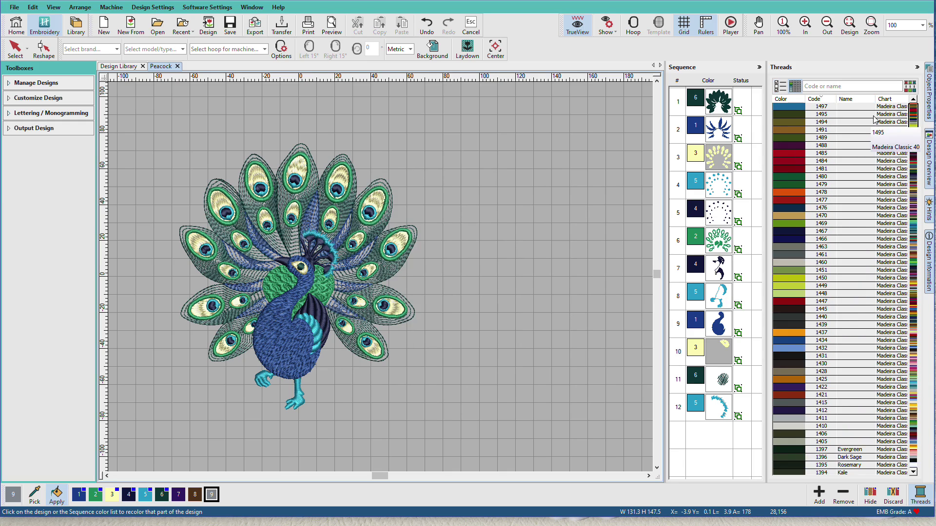
- Add Madeira threads 1497, 1450, 1437 and cream colour 13, then make the legs cream
click(801, 111)
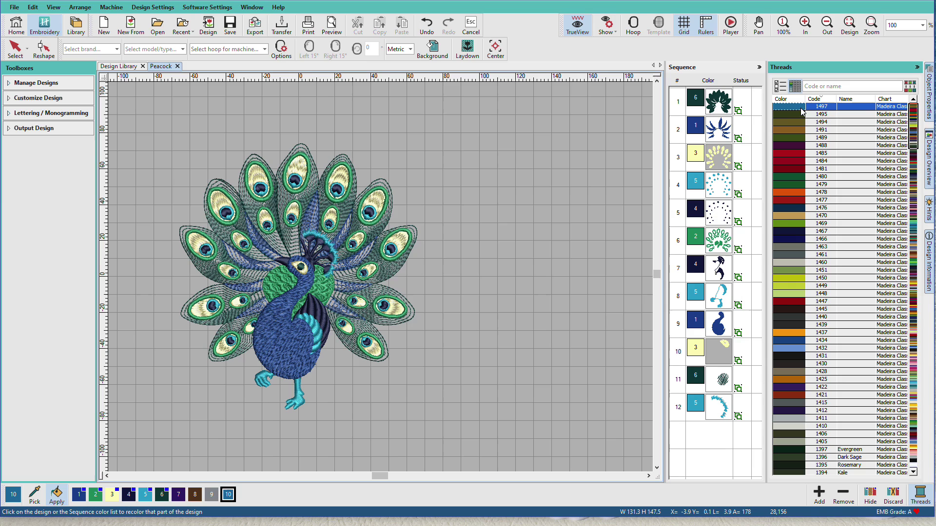
click(791, 278)
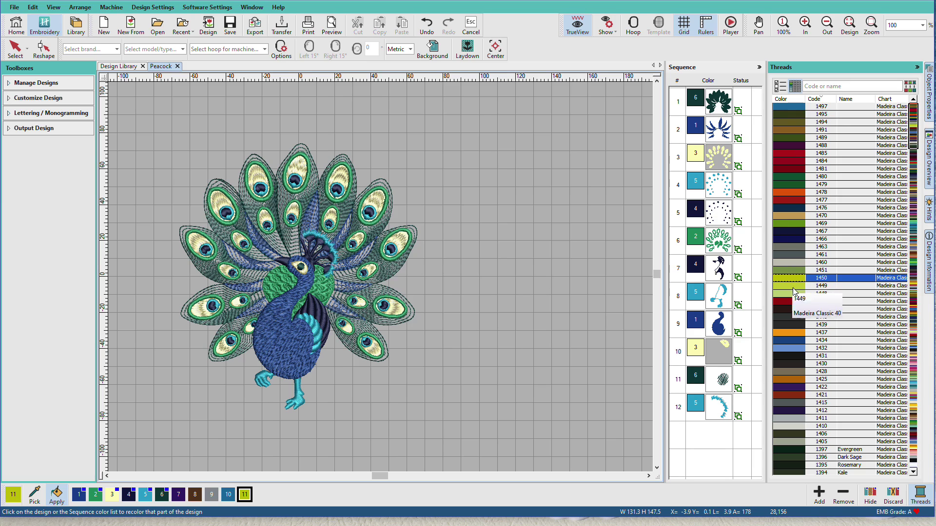
click(799, 332)
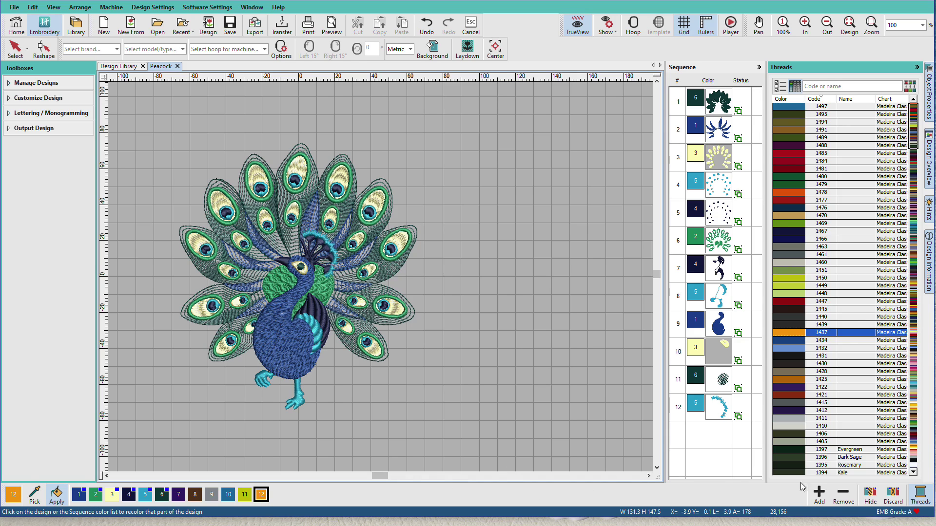
click(821, 495)
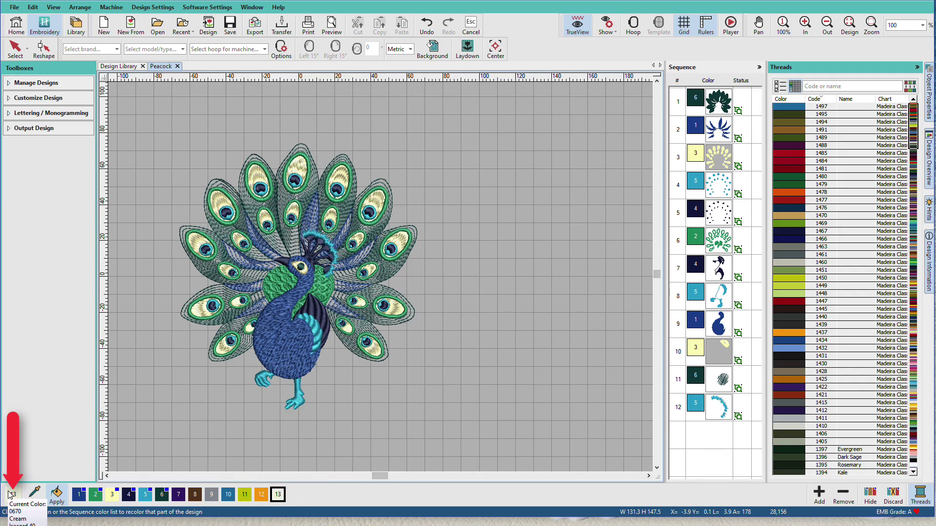
click(299, 397)
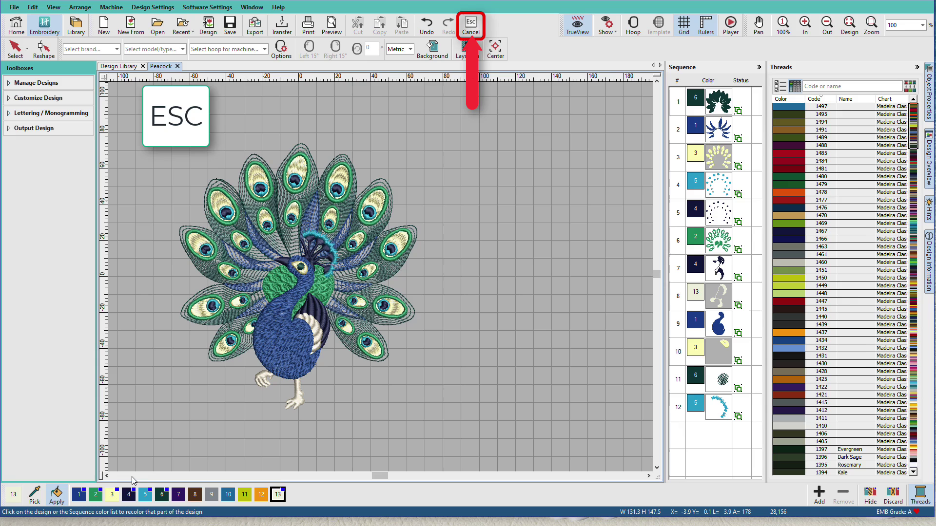
- Change colour 3 to Gold Rush 1024 and add Blue Jay 1029 and Frosted Lavender 1031 as colours 14 and 15
key(Escape)
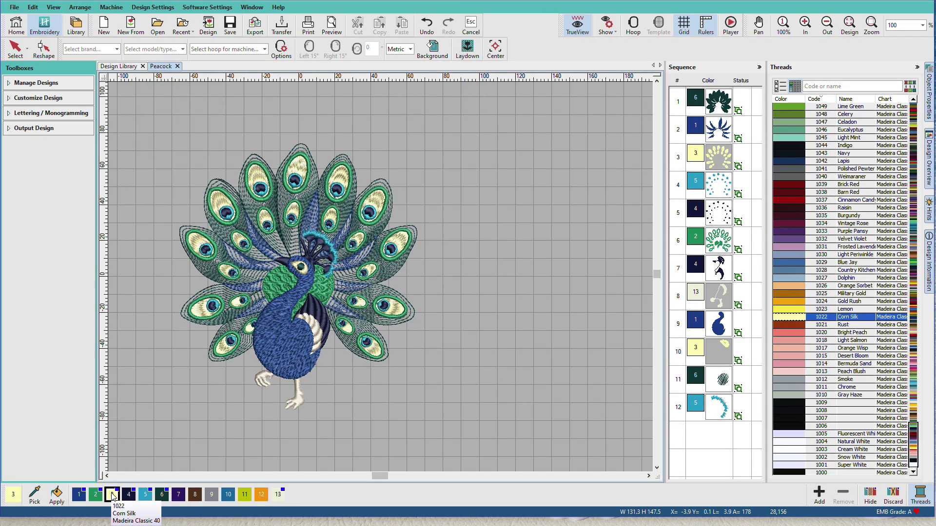
click(791, 300)
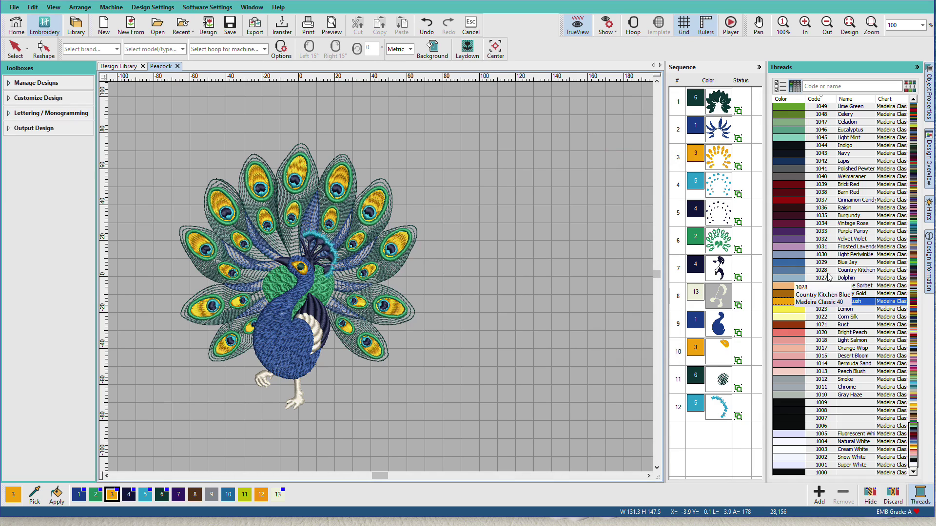
double_click(794, 264)
double_click(796, 248)
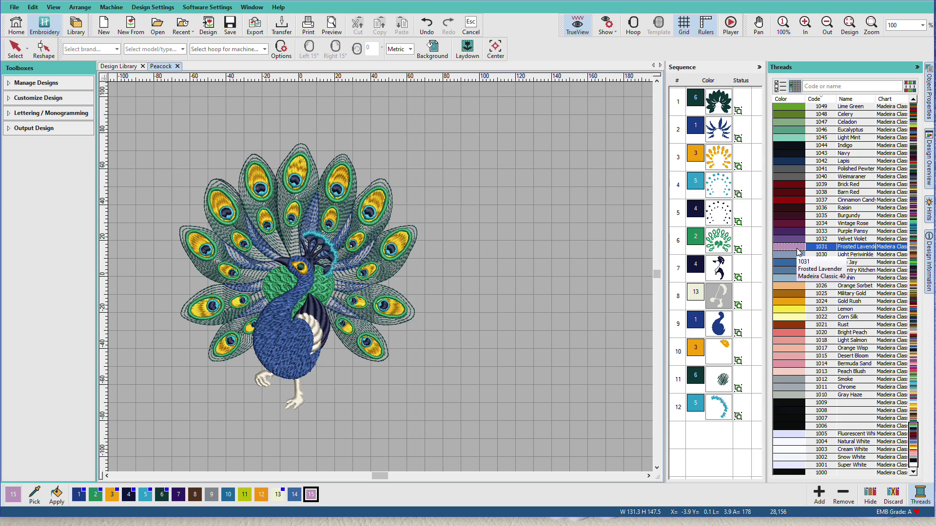